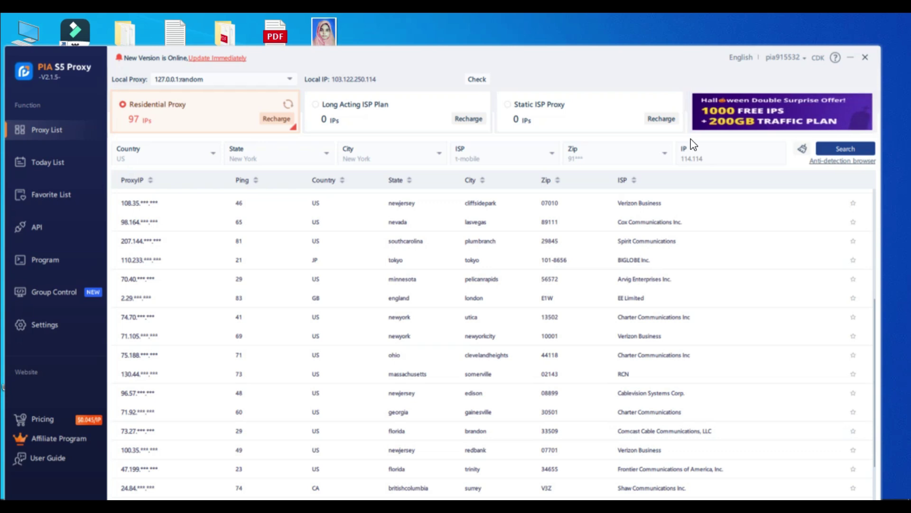
Filter the residential proxy list to the country US and run the search.
{"action": "left_click_drag", "start_coordinate": [654, 48], "coordinate": [657, 25]}
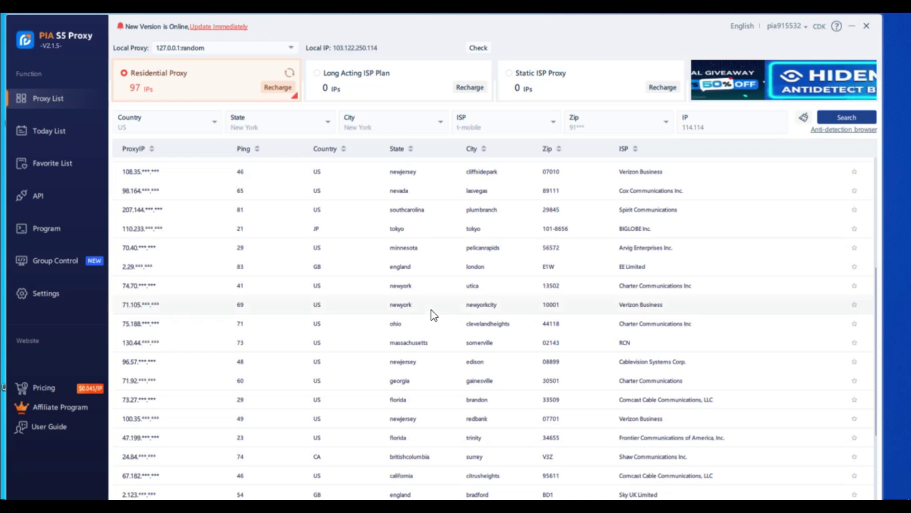
{"action": "scroll", "coordinate": [431, 309], "scroll_direction": "up", "scroll_amount": 3}
{"action": "scroll", "coordinate": [431, 310], "scroll_direction": "up", "scroll_amount": 3}
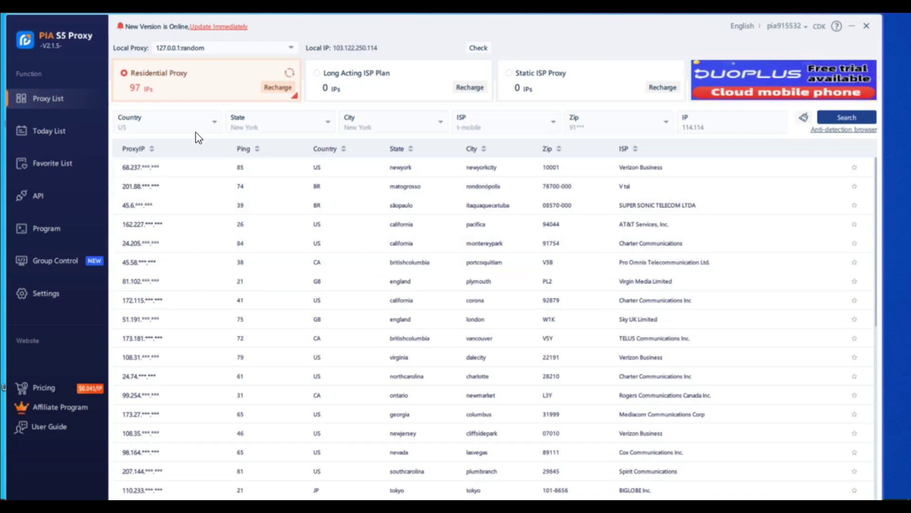
{"action": "left_click", "coordinate": [215, 123]}
{"action": "left_click", "coordinate": [216, 125]}
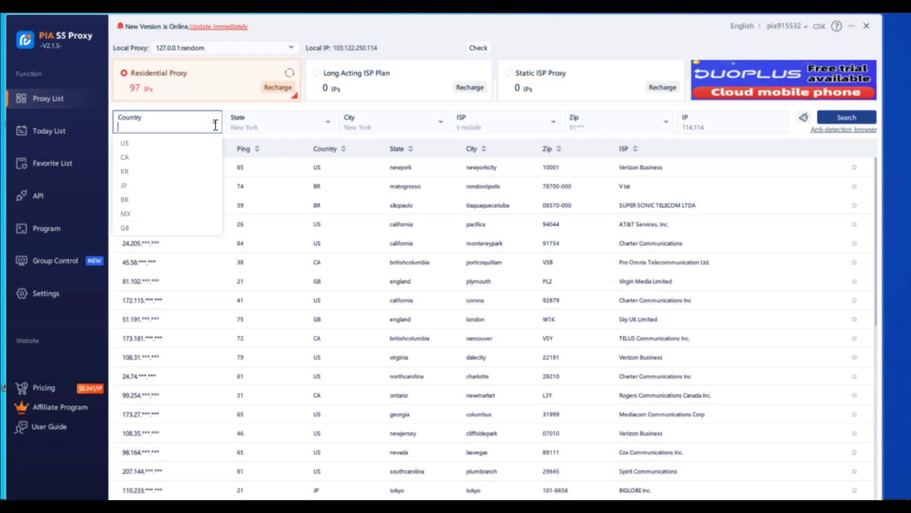
{"action": "left_click", "coordinate": [129, 142]}
{"action": "left_click", "coordinate": [828, 119]}
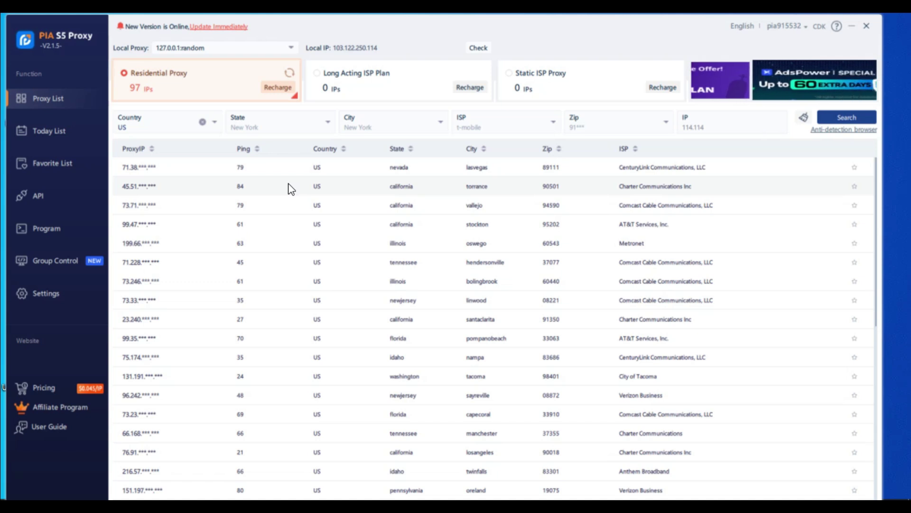
Forward port 40001 to the Comcast proxy located in Cape Coral, Florida.
{"action": "right_click", "coordinate": [228, 411]}
{"action": "mouse_move", "coordinate": [282, 442]}
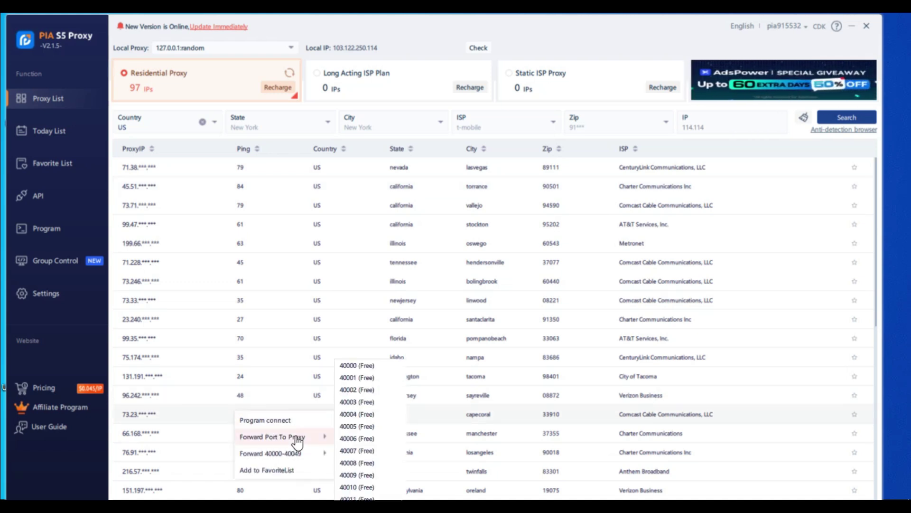
{"action": "mouse_move", "coordinate": [314, 437]}
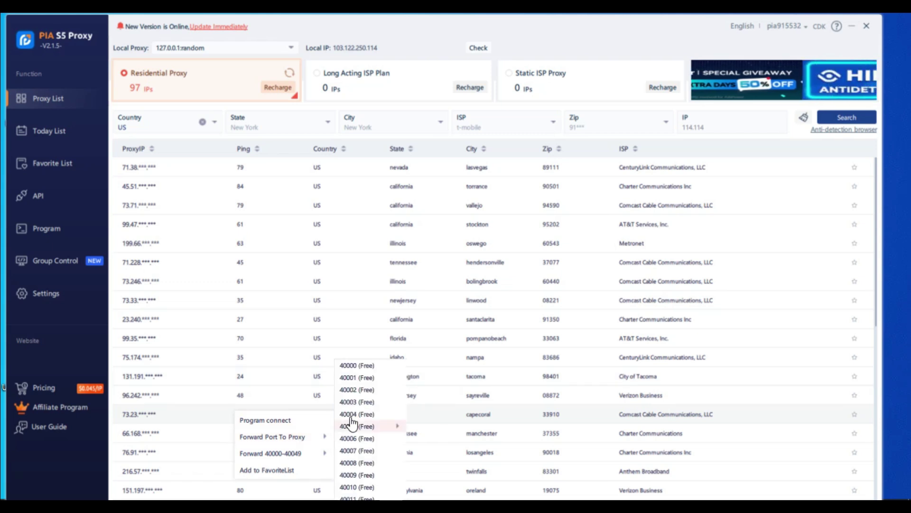
{"action": "left_click", "coordinate": [358, 378]}
Minimize the proxy manager, refresh the desktop and launch the Hidemium browser.
{"action": "left_click", "coordinate": [848, 28]}
{"action": "right_click", "coordinate": [441, 165]}
{"action": "left_click", "coordinate": [494, 197]}
{"action": "double_click", "coordinate": [321, 172]}
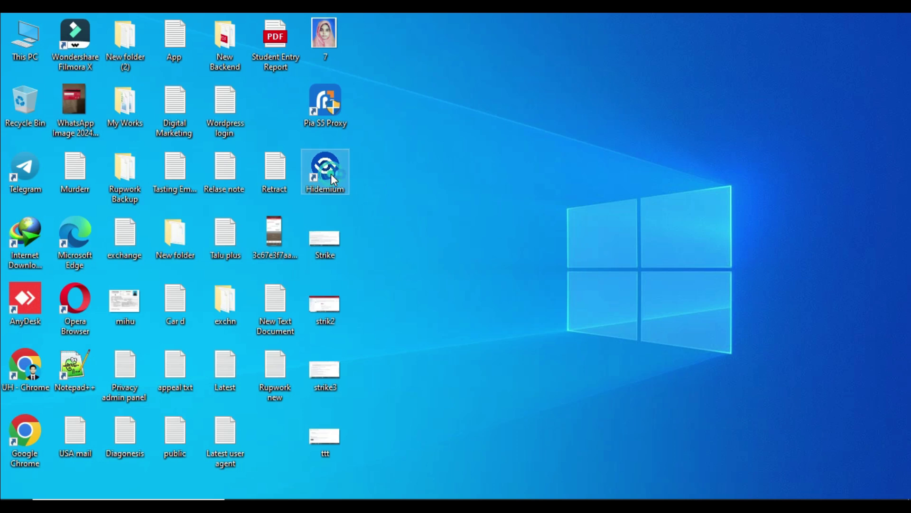
{"action": "right_click", "coordinate": [428, 195]}
{"action": "left_click", "coordinate": [452, 234]}
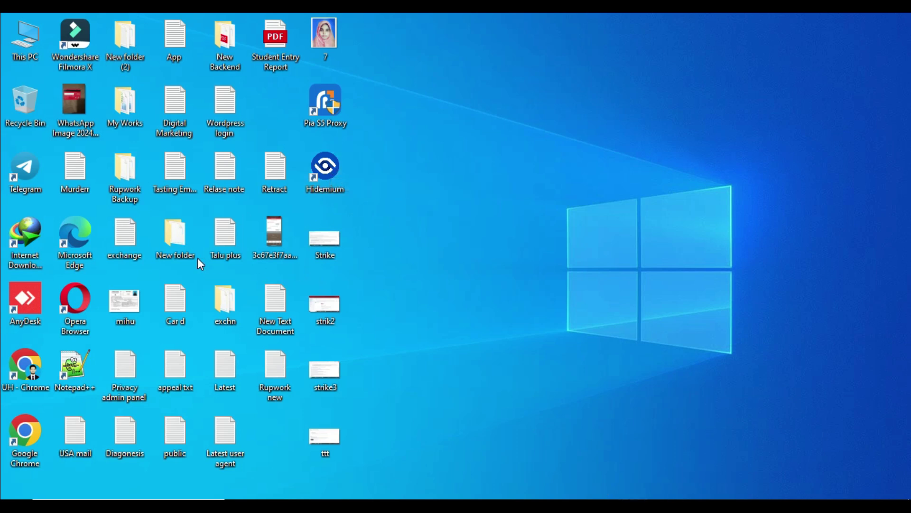
{"action": "right_click", "coordinate": [445, 162]}
{"action": "left_click", "coordinate": [490, 204]}
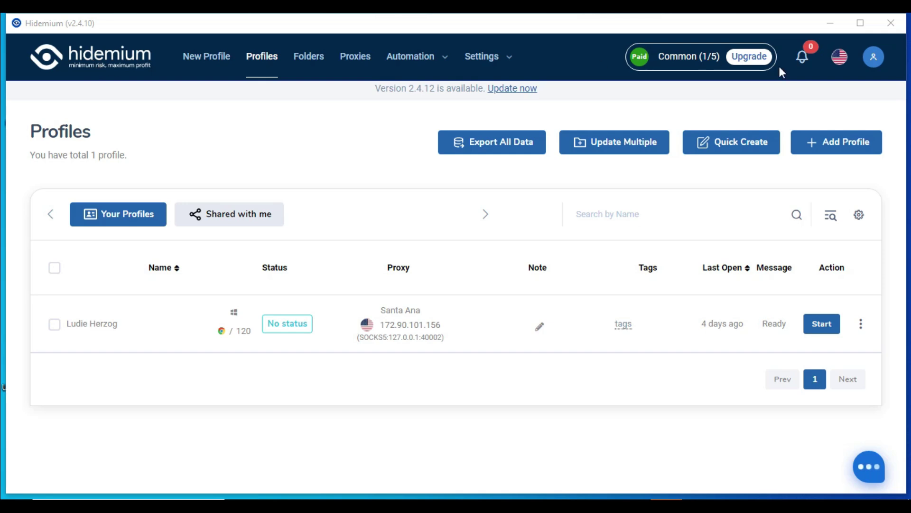
Start a new browser profile with Windows as the platform and Chrome as the browser.
{"action": "left_click", "coordinate": [827, 140]}
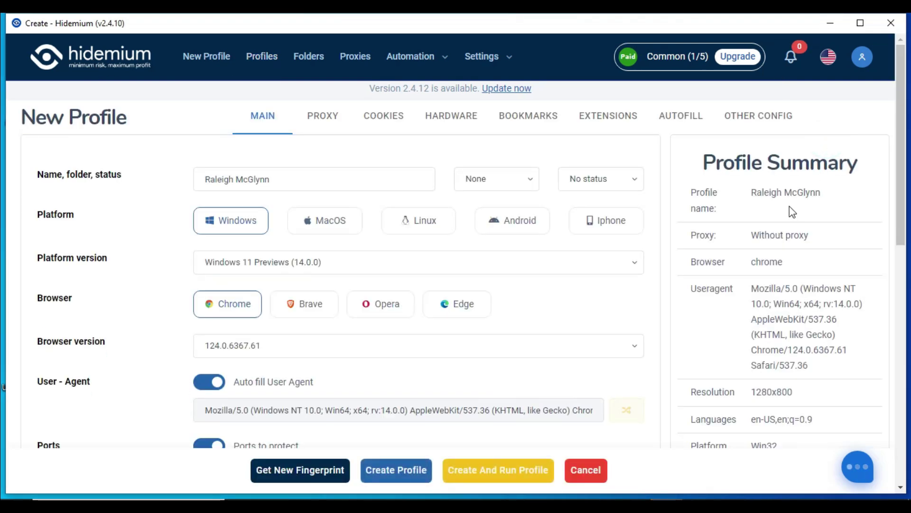
{"action": "left_click", "coordinate": [245, 216]}
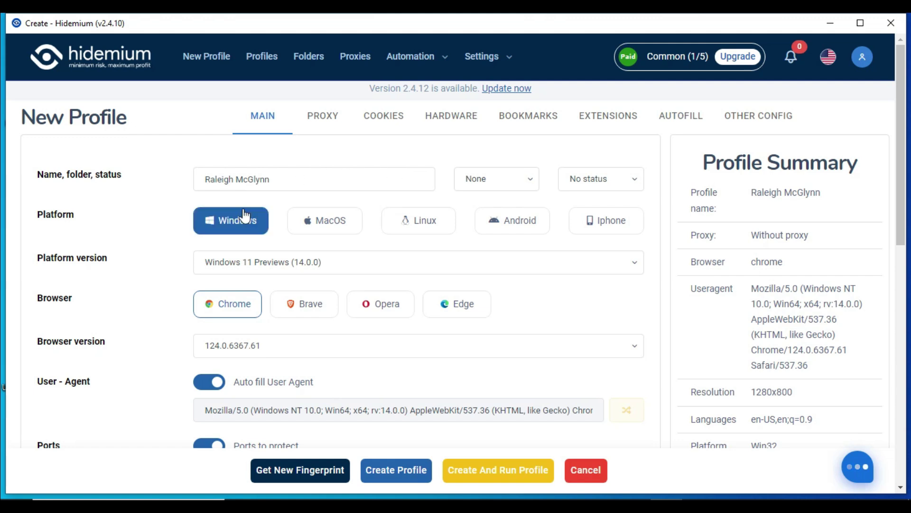
{"action": "left_click", "coordinate": [239, 220]}
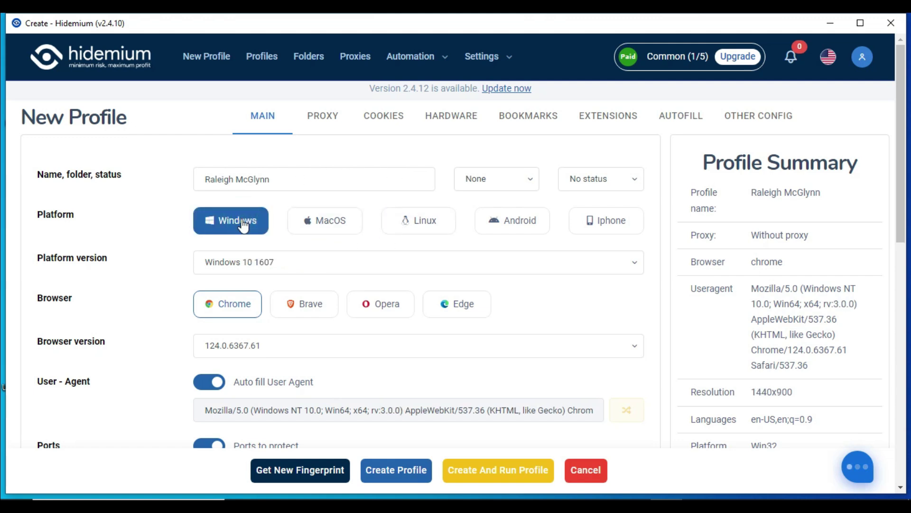
{"action": "left_click", "coordinate": [236, 307]}
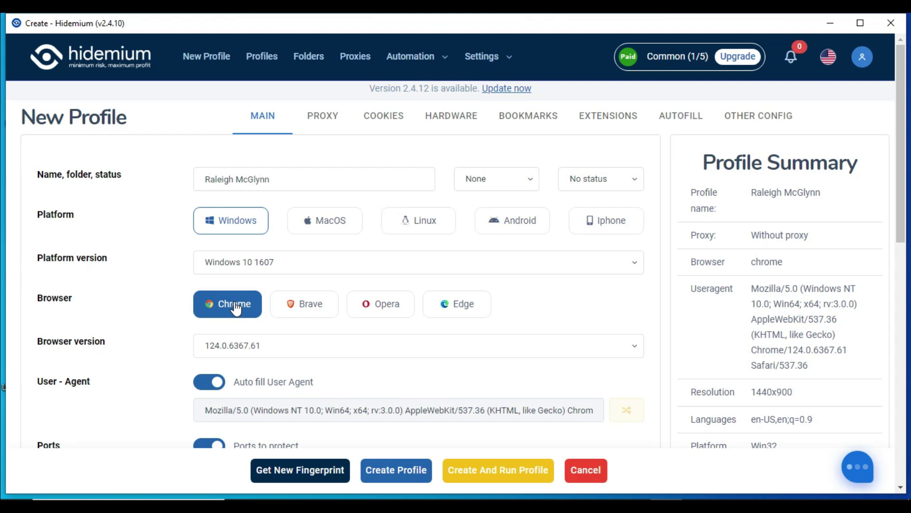
Review the new profile's remaining main settings, including the user agent, protected ports and start URL.
{"action": "scroll", "coordinate": [342, 311], "scroll_direction": "down", "scroll_amount": 3}
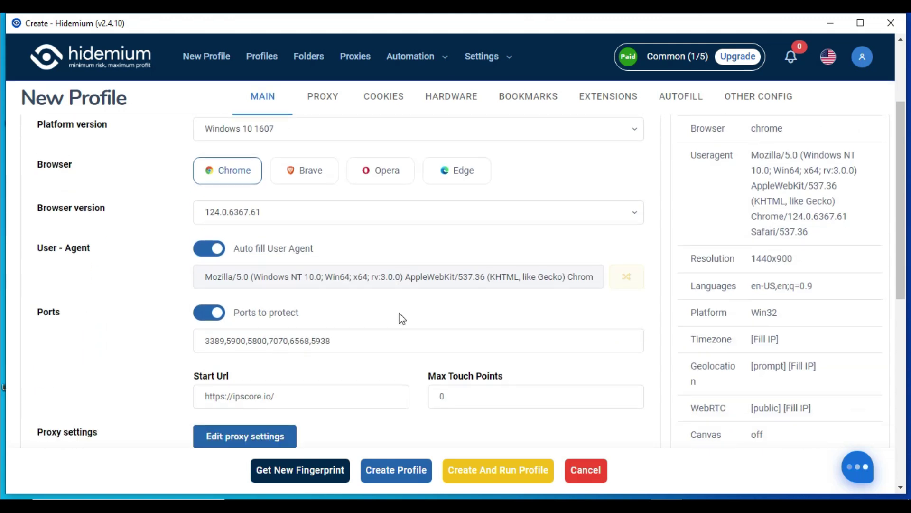
{"action": "scroll", "coordinate": [368, 311], "scroll_direction": "up", "scroll_amount": 1}
{"action": "scroll", "coordinate": [350, 342], "scroll_direction": "down", "scroll_amount": 2}
{"action": "scroll", "coordinate": [350, 340], "scroll_direction": "down", "scroll_amount": 4}
{"action": "scroll", "coordinate": [350, 342], "scroll_direction": "up", "scroll_amount": 4}
{"action": "scroll", "coordinate": [330, 240], "scroll_direction": "down", "scroll_amount": 3}
{"action": "scroll", "coordinate": [330, 240], "scroll_direction": "down", "scroll_amount": 5}
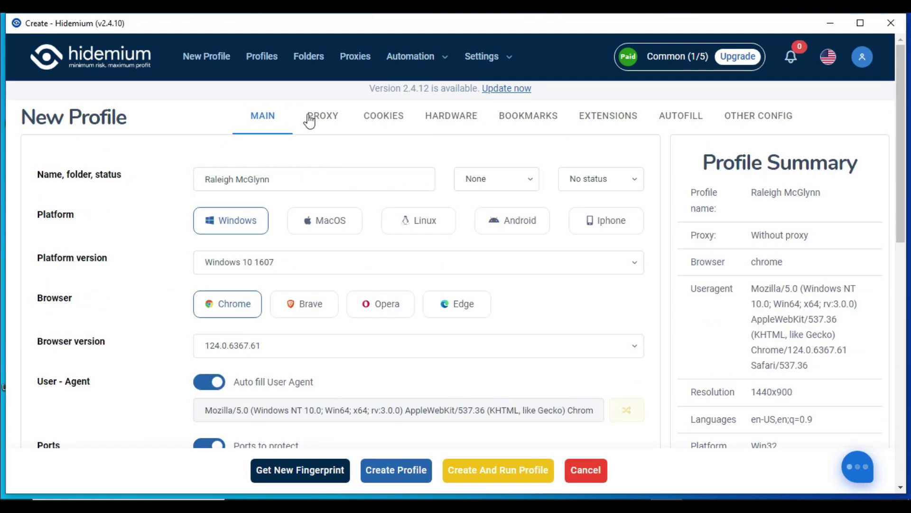
Set the profile's proxy to SOCKS5 with host 127.0.0.1 and port 40001.
{"action": "left_click", "coordinate": [332, 121]}
{"action": "left_click", "coordinate": [115, 164]}
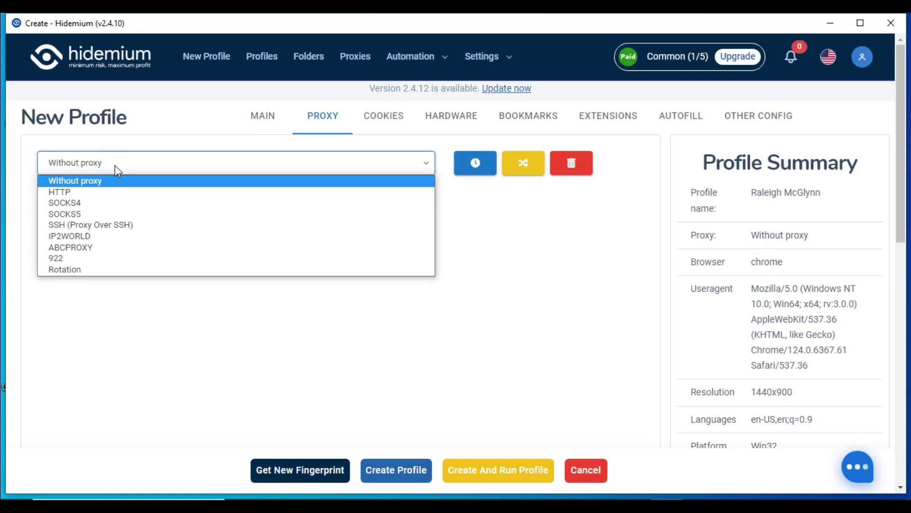
{"action": "left_click", "coordinate": [78, 215]}
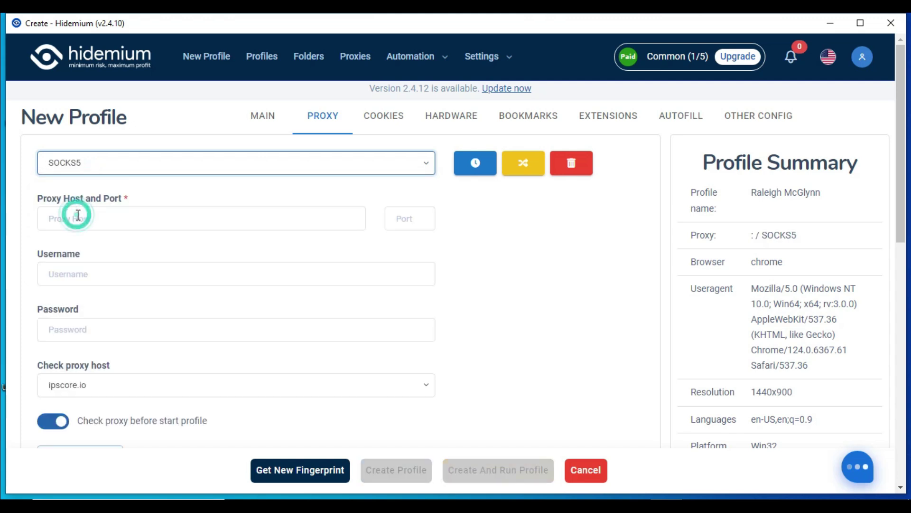
{"action": "left_click", "coordinate": [86, 219]}
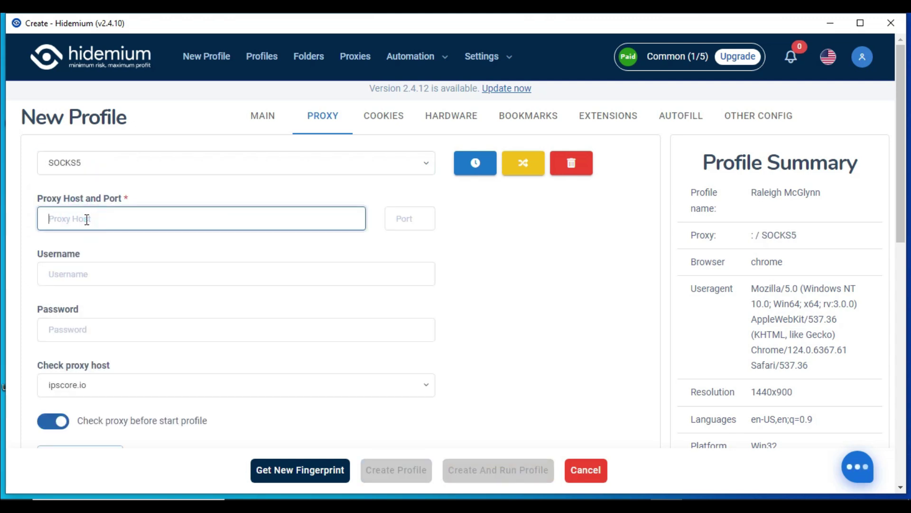
{"action": "type", "text": "127"}
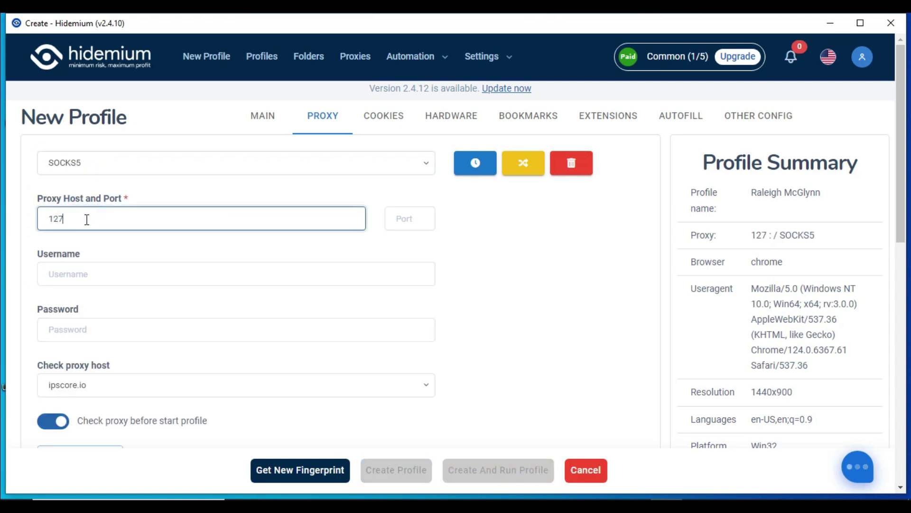
{"action": "type", "text": ".0.0.1"}
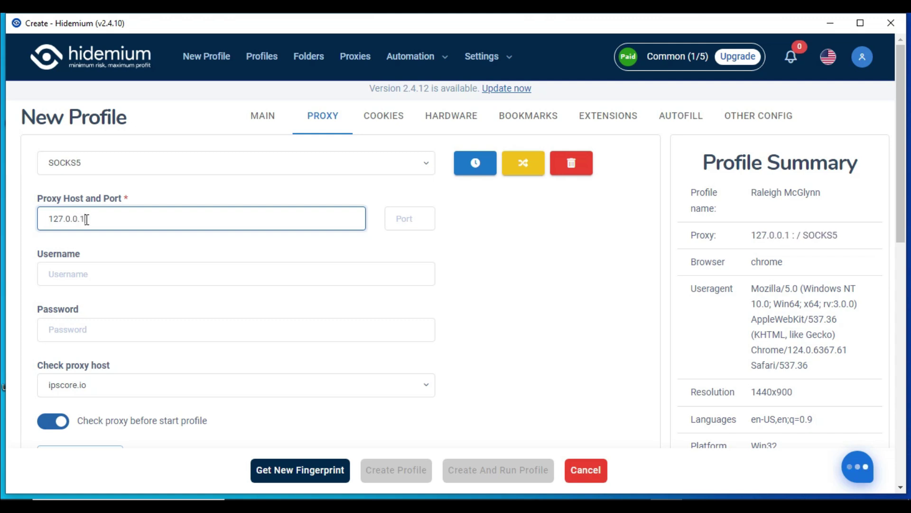
{"action": "left_click", "coordinate": [405, 220]}
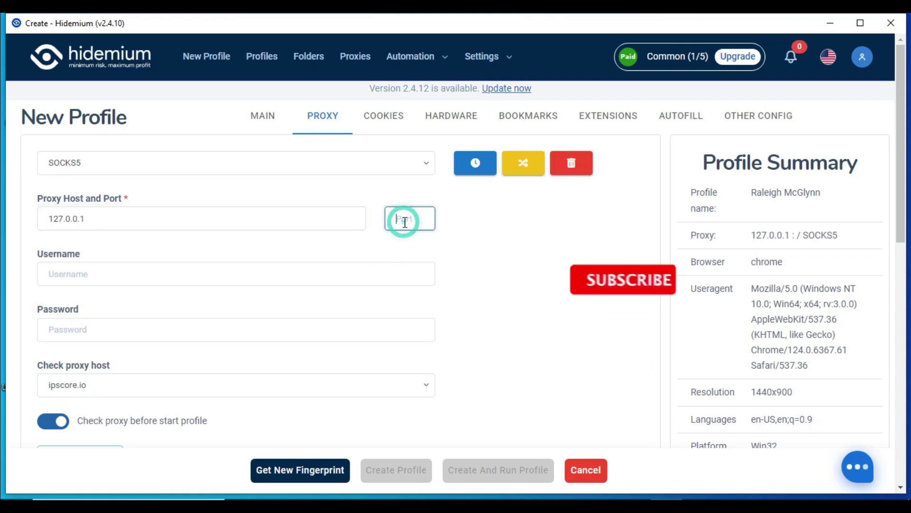
{"action": "type", "text": "40001"}
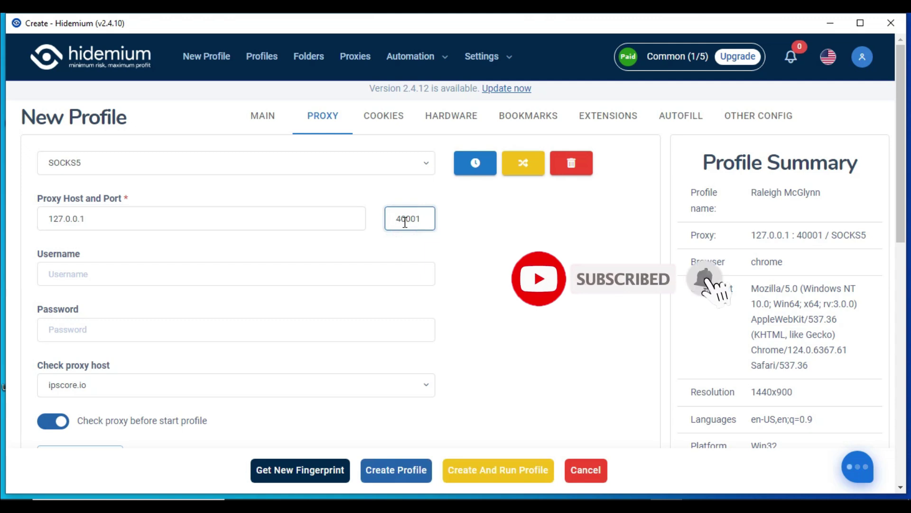
Check the profile's proxy connection and highlight the IP, location and organization details it returns.
{"action": "scroll", "coordinate": [505, 223], "scroll_direction": "down", "scroll_amount": 2}
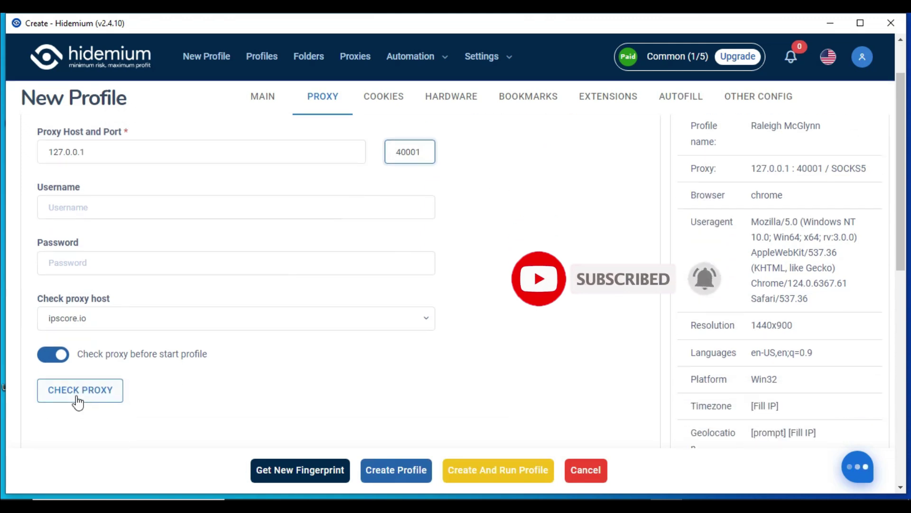
{"action": "left_click", "coordinate": [76, 397]}
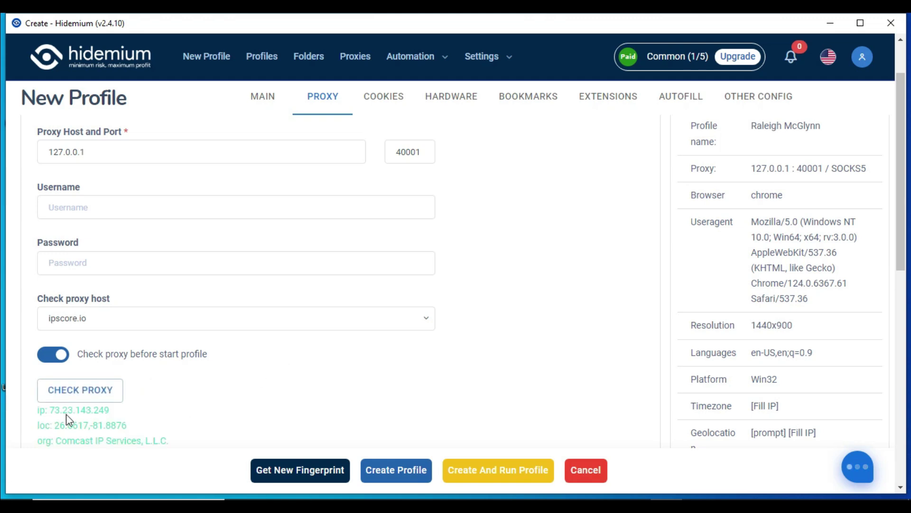
{"action": "left_click_drag", "start_coordinate": [37, 410], "coordinate": [153, 436]}
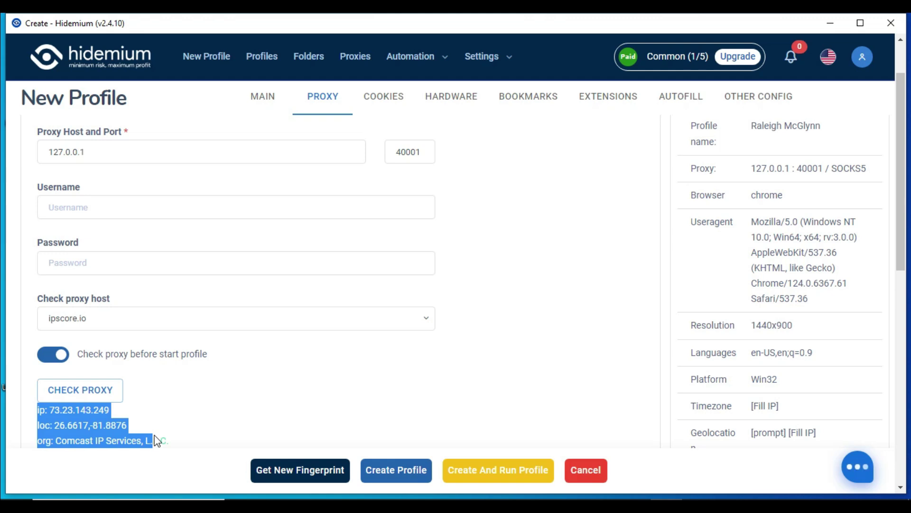
Create and run the profile, and inspect its IP type, address and location on the IPSCORE start page.
{"action": "left_click", "coordinate": [477, 470]}
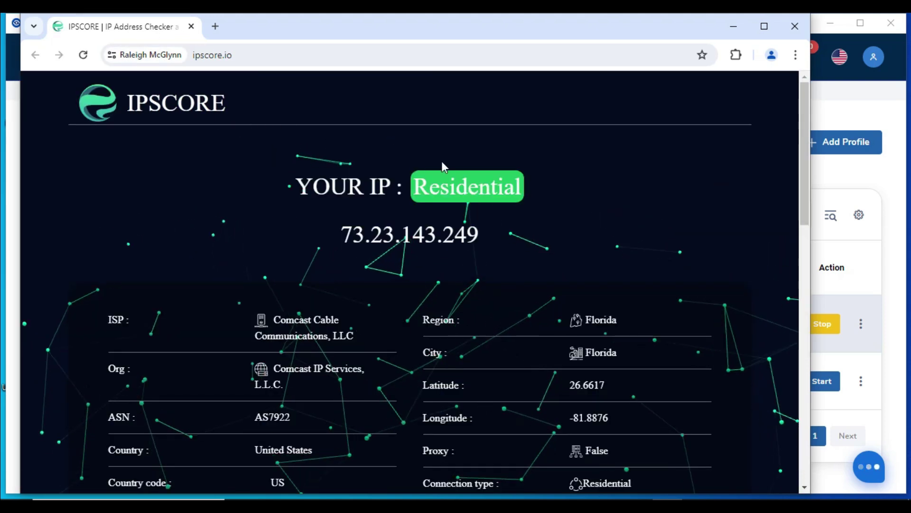
{"action": "left_click_drag", "start_coordinate": [414, 187], "coordinate": [480, 240]}
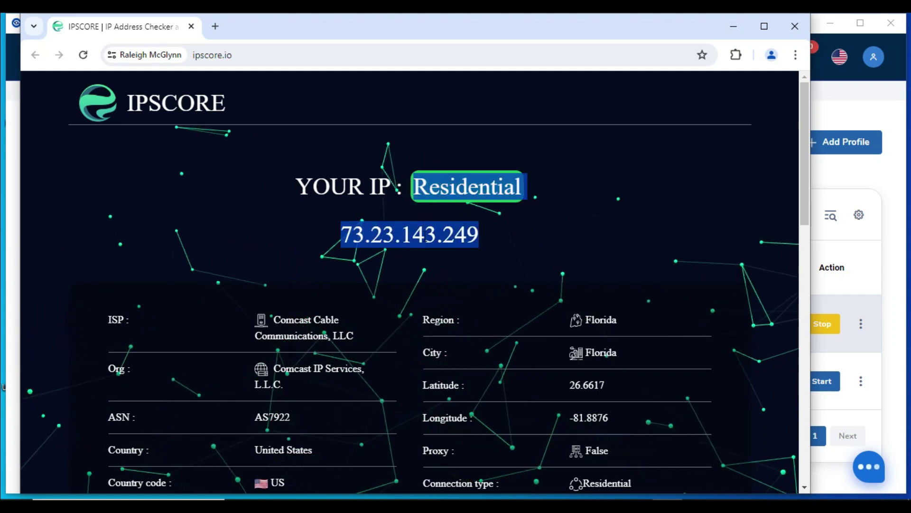
{"action": "scroll", "coordinate": [394, 301], "scroll_direction": "down", "scroll_amount": 4}
{"action": "scroll", "coordinate": [415, 380], "scroll_direction": "up", "scroll_amount": 2}
{"action": "scroll", "coordinate": [416, 388], "scroll_direction": "up", "scroll_amount": 3}
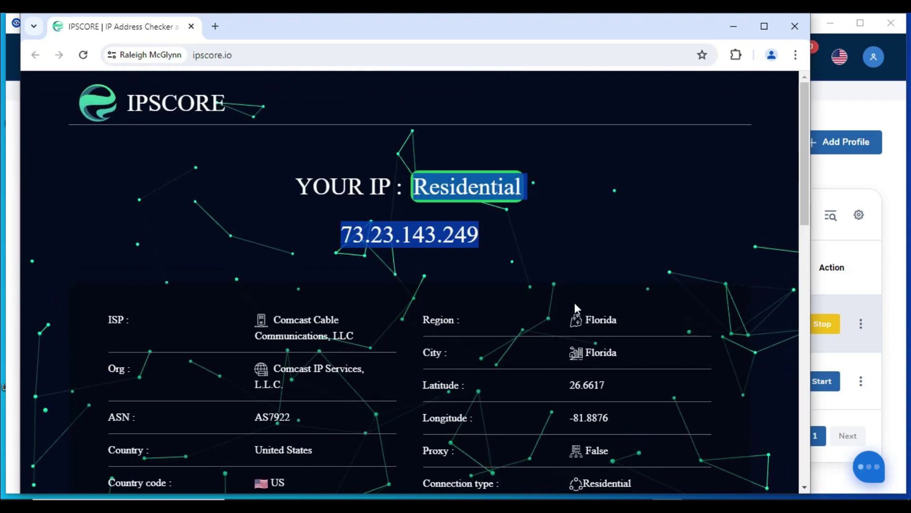
Search for gmail in a new tab, open the Gmail result and close the IPSCORE tab.
{"action": "left_click", "coordinate": [215, 27]}
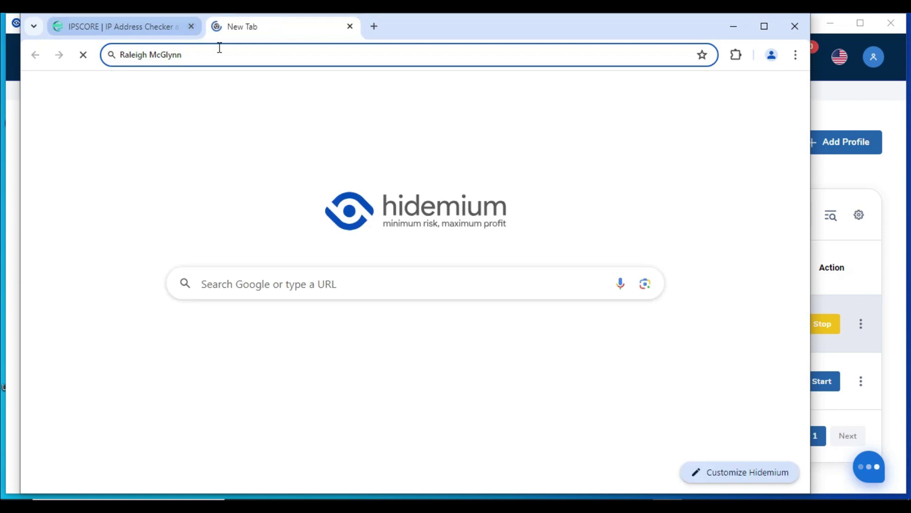
{"action": "type", "text": "gmail"}
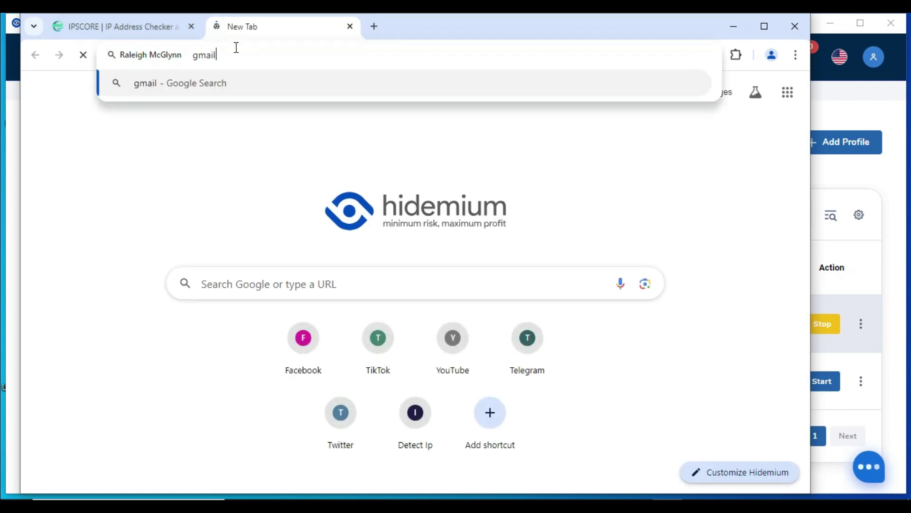
{"action": "key", "text": "Return"}
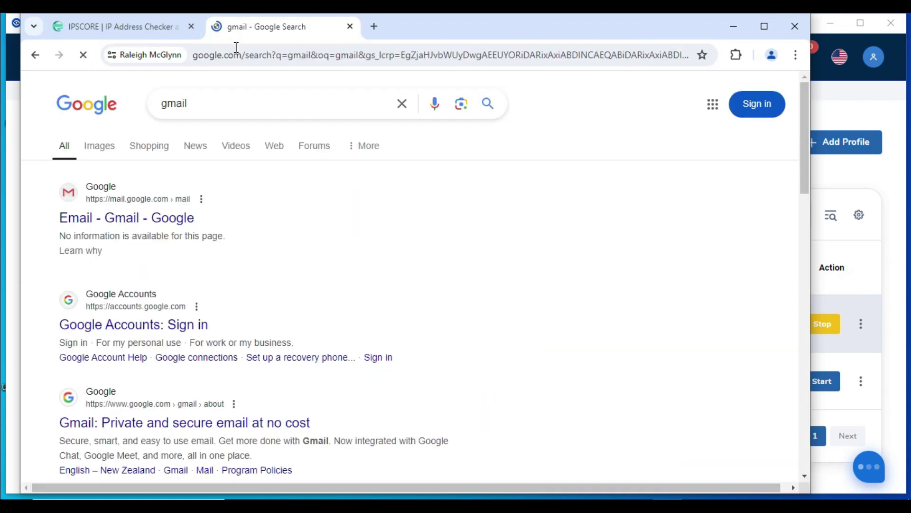
{"action": "left_click", "coordinate": [113, 228]}
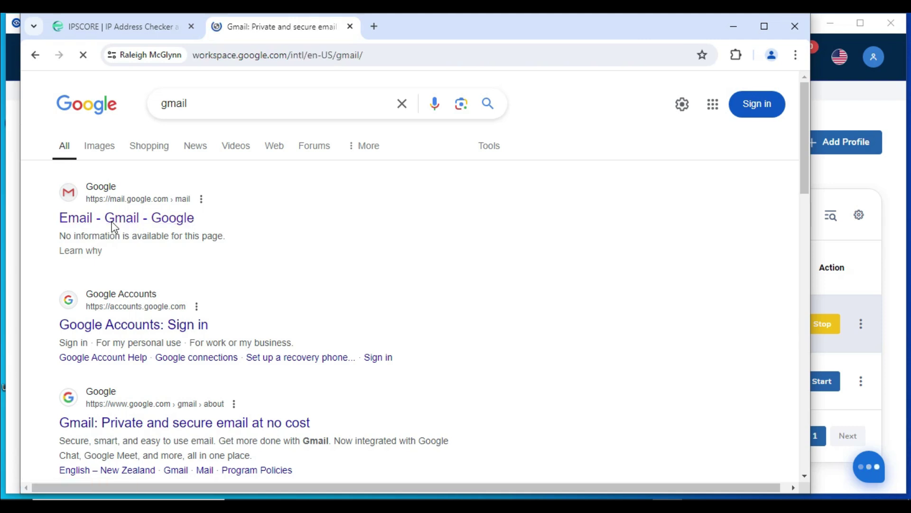
{"action": "left_click", "coordinate": [191, 26]}
Enter the account's e-mail address on the Google sign-in page and continue to the password prompt.
{"action": "mouse_move", "coordinate": [547, 504]}
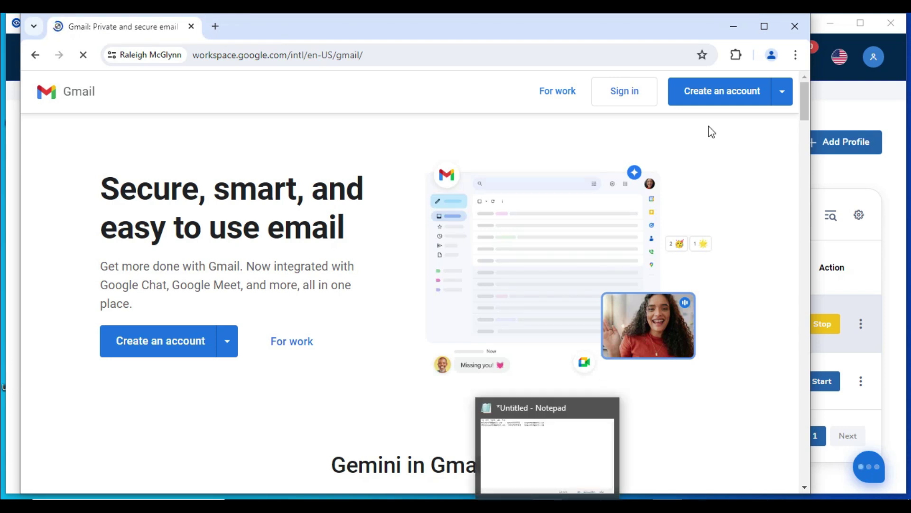
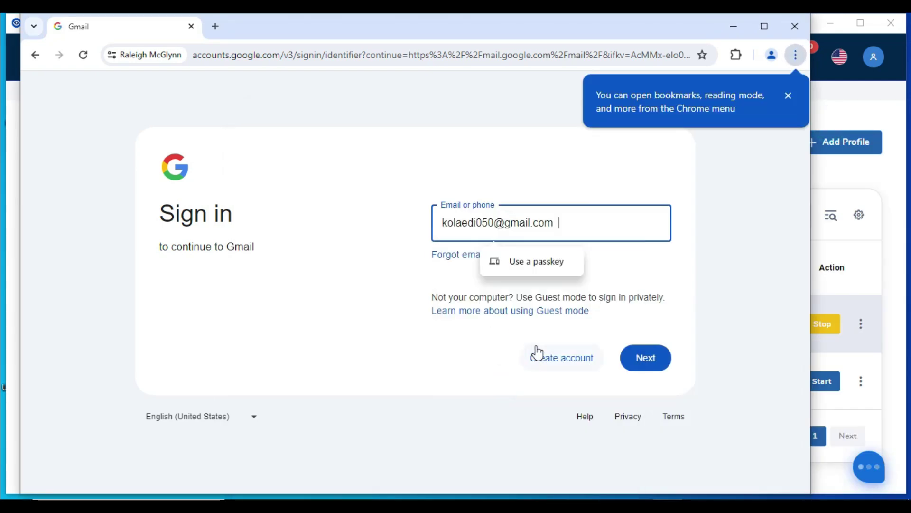
{"action": "left_click", "coordinate": [639, 358]}
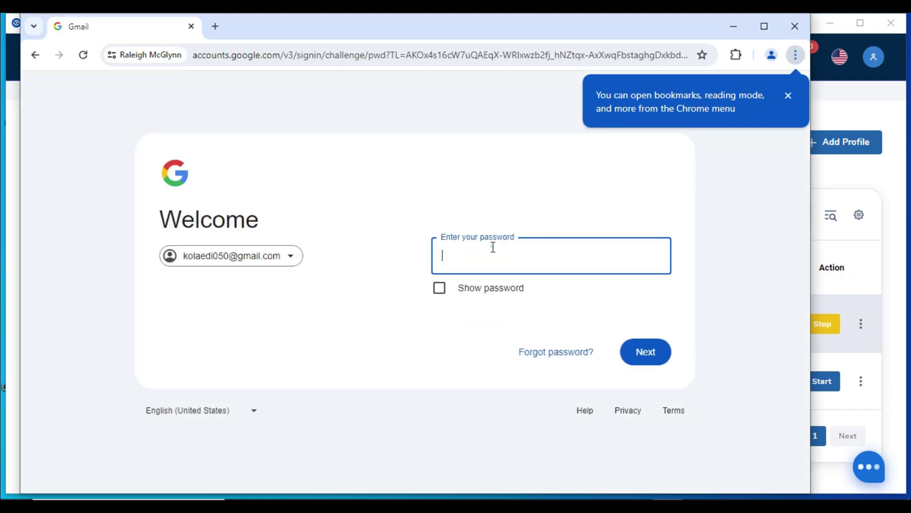
Enter the account password on the Google sign-in page and continue to identity verification.
{"action": "key", "text": "super+v"}
{"action": "left_click", "coordinate": [501, 358]}
{"action": "left_click", "coordinate": [635, 364]}
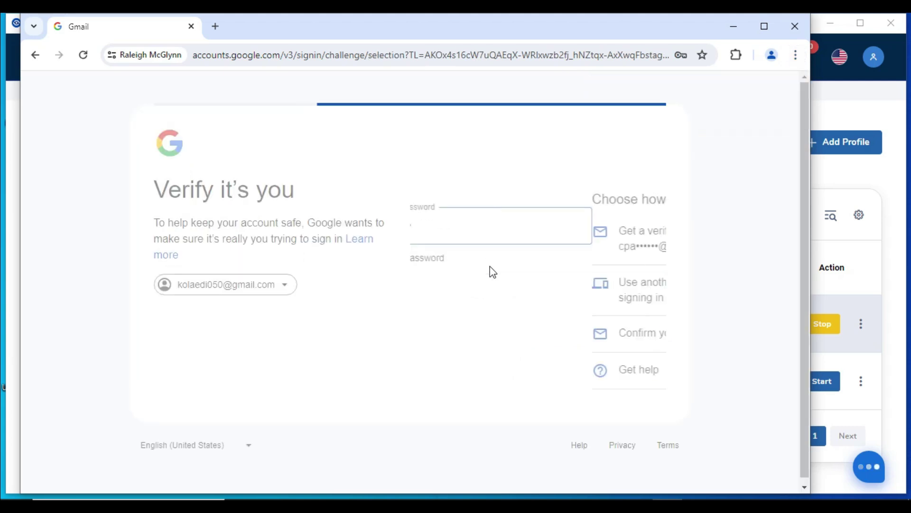
Choose to confirm the recovery e-mail, enter the recovery e-mail address and finish signing in to Gmail.
{"action": "left_click", "coordinate": [493, 339]}
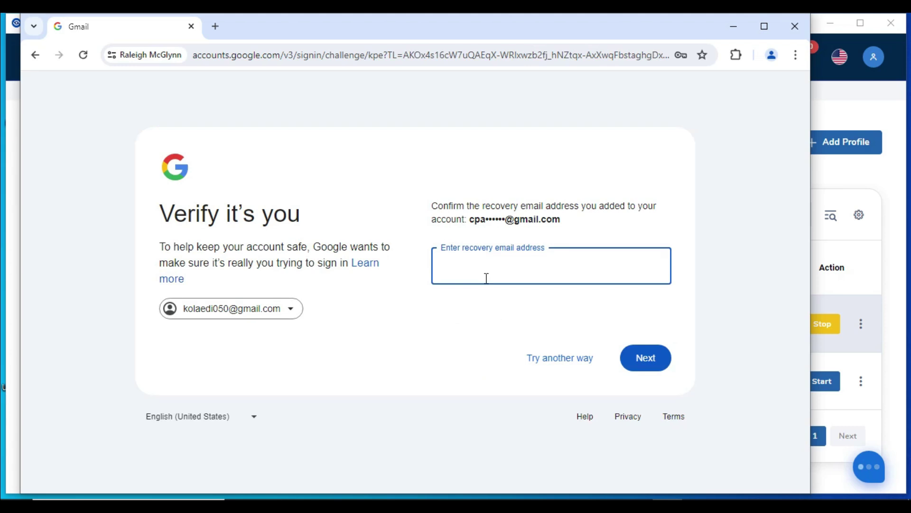
{"action": "key", "text": "super+v"}
{"action": "left_click", "coordinate": [482, 318]}
{"action": "key", "text": "Return"}
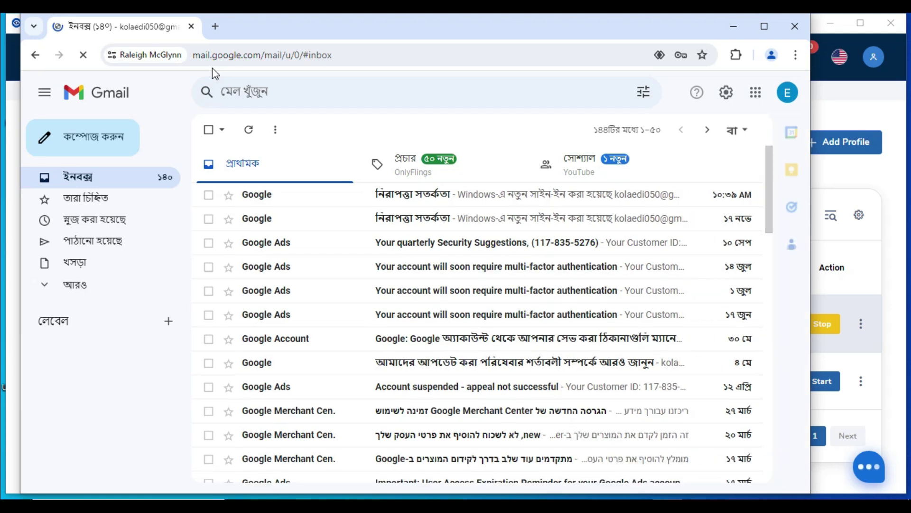
Search for Cointply in a new tab and open the Cointiply Bitcoin Rewards result.
{"action": "left_click", "coordinate": [216, 26]}
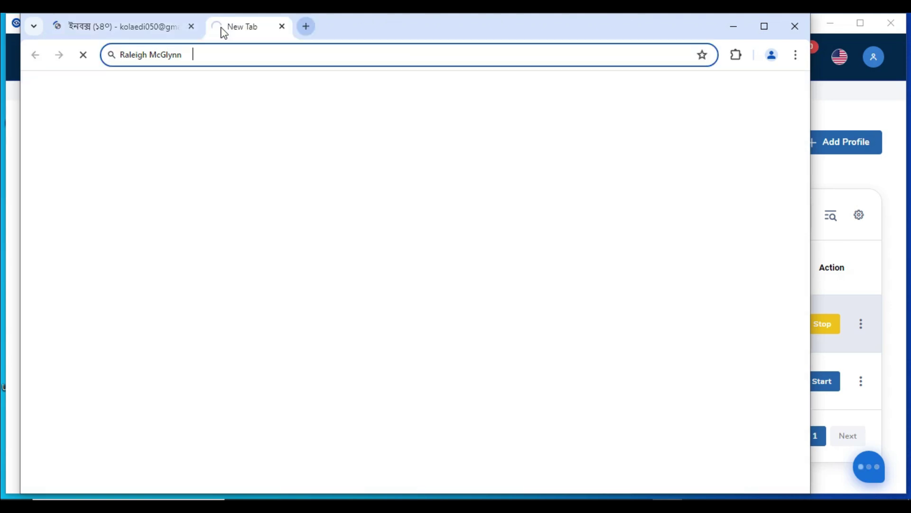
{"action": "type", "text": "Coin"}
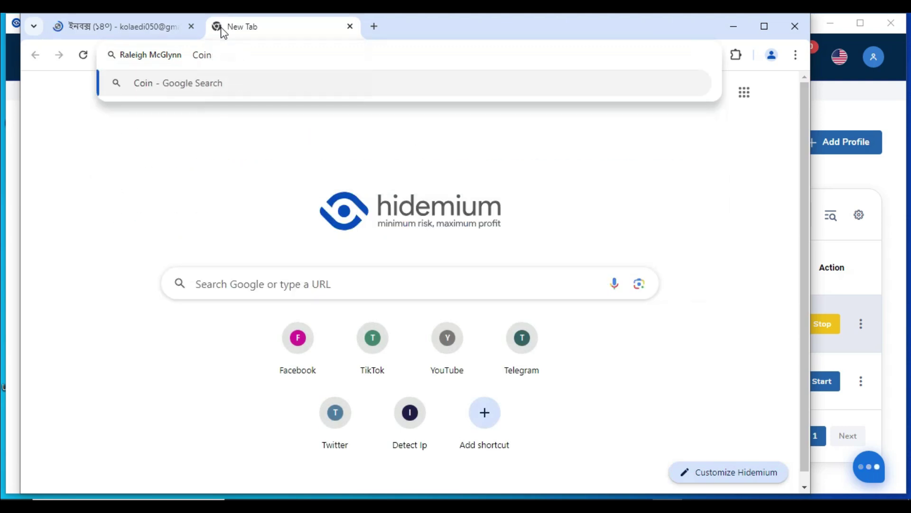
{"action": "type", "text": "tply"}
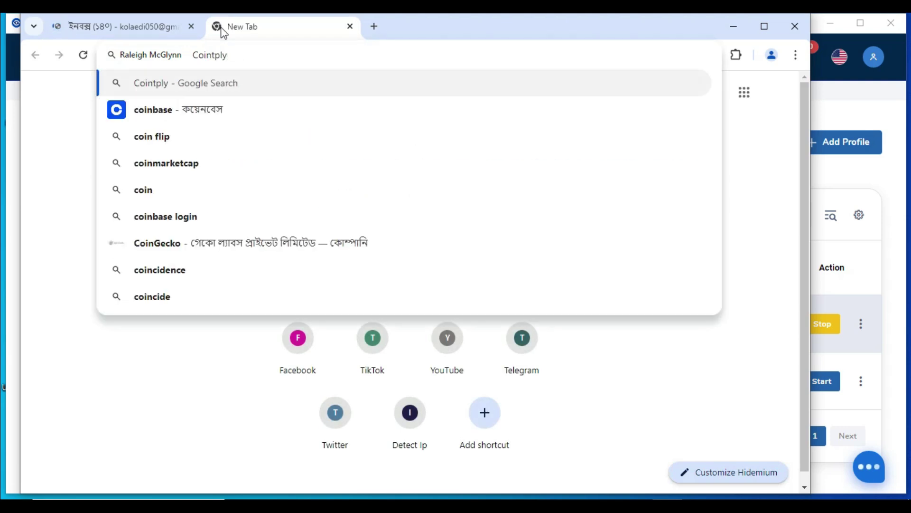
{"action": "key", "text": "Return"}
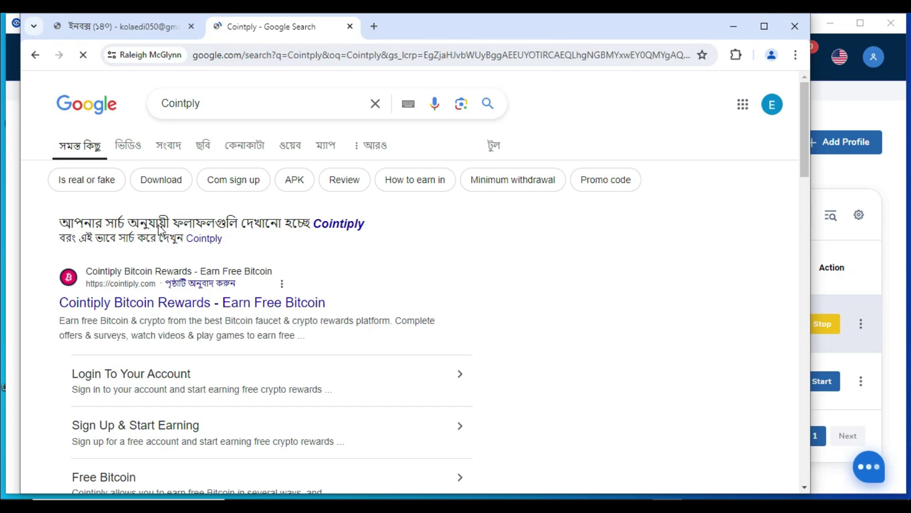
{"action": "left_click", "coordinate": [195, 299]}
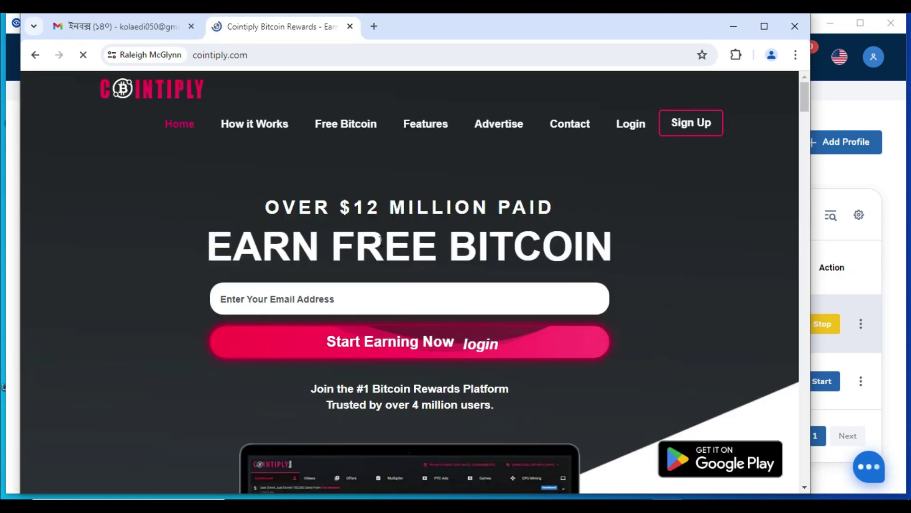
Activate the e-mail address field on the Cointiply home page and switch back to the Gmail inbox.
{"action": "left_click", "coordinate": [315, 299]}
{"action": "left_click", "coordinate": [119, 26]}
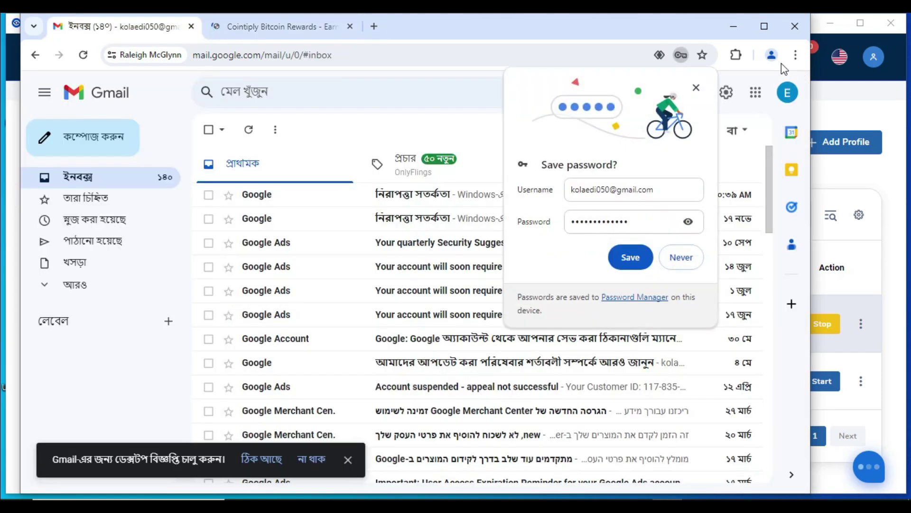